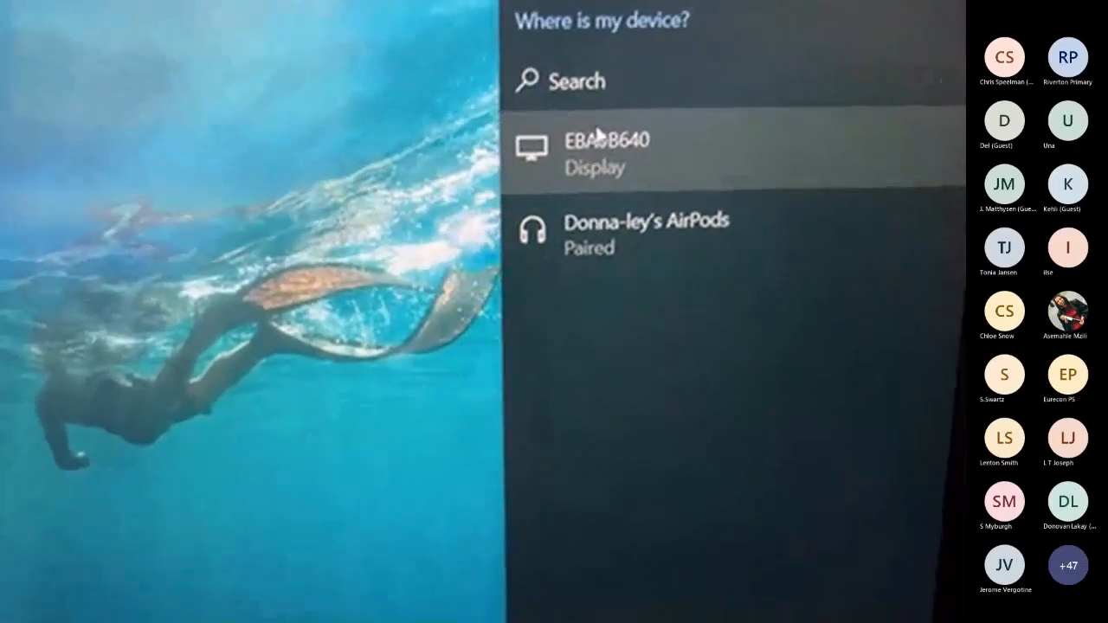
# Connect the laptop wirelessly to the EBA0B640 projector until it shows Connected
pyautogui.click(591, 154)
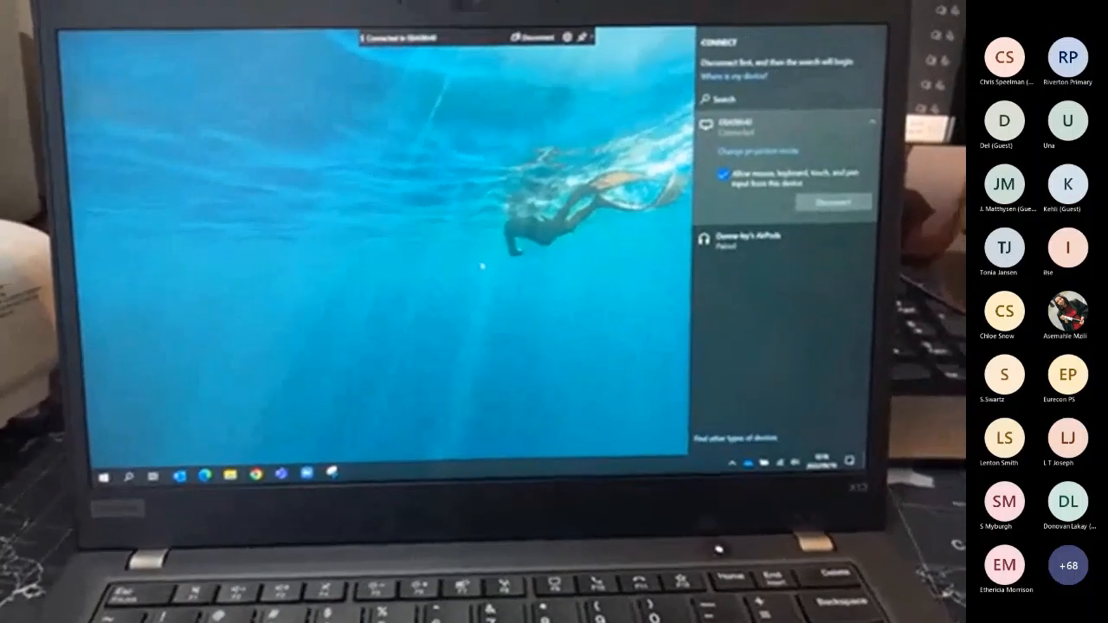
# Close the Connect pane and bring up the projection mode choices with Win+P
pyautogui.click(480, 264)
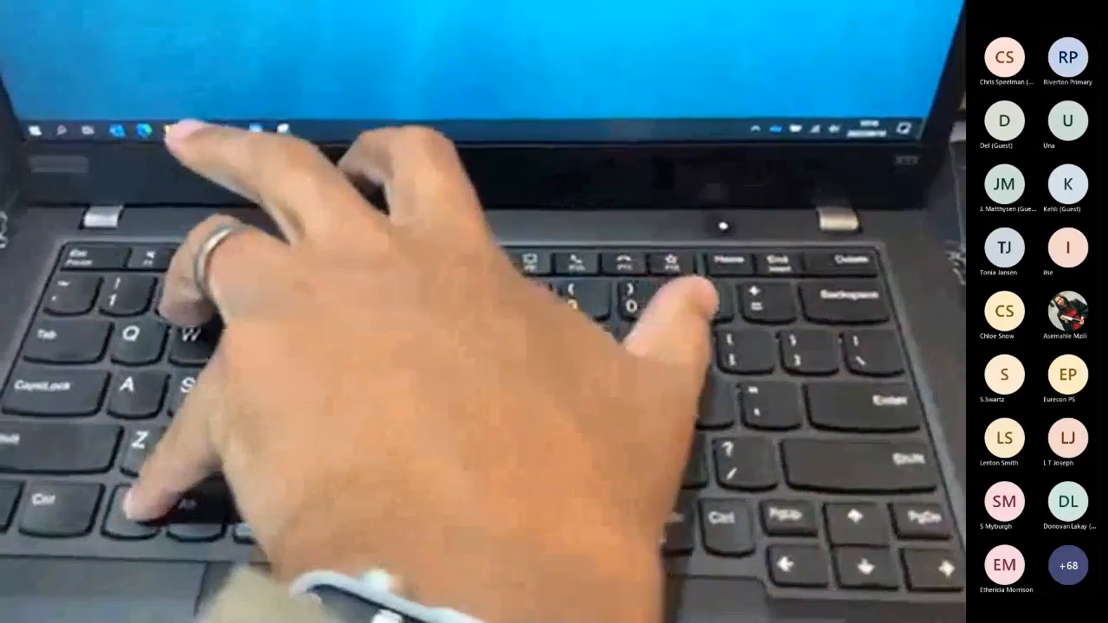
pyautogui.press('super+p')
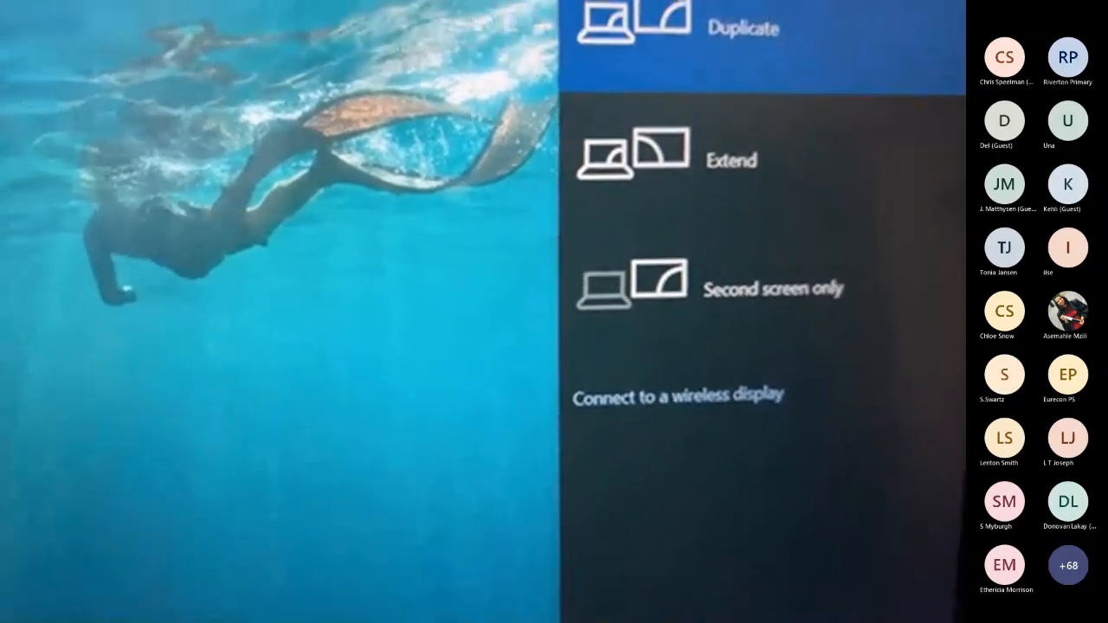
# Keep Duplicate mode and return to the Connect pane showing EBA0B640 as Connected - Duplicate
pyautogui.click(685, 399)
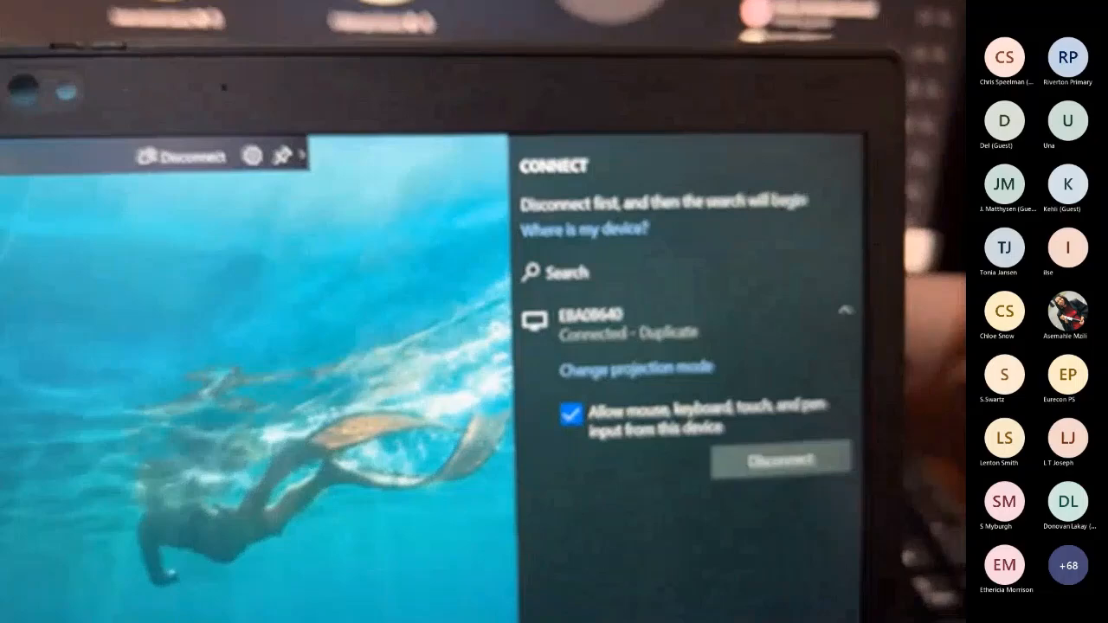